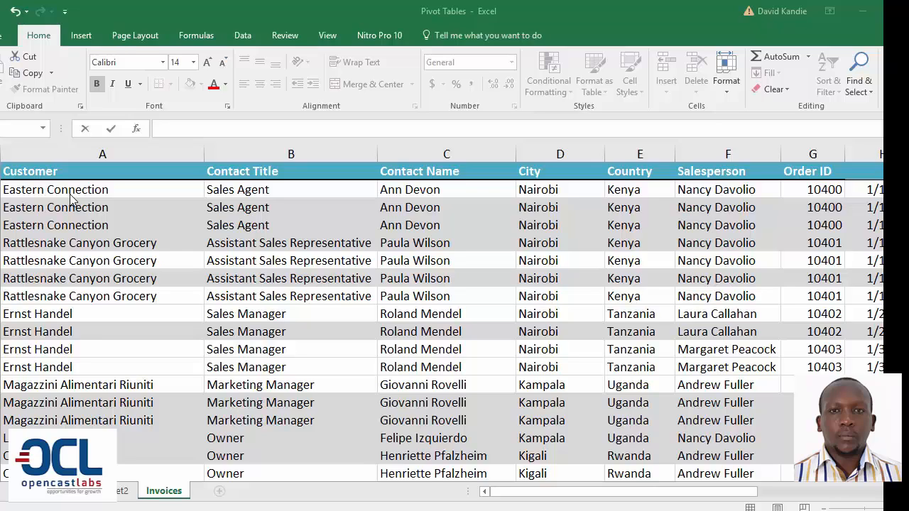
# Examine how far the records in the Customer column extend down the Invoices sheet.
pyautogui.click(51, 190)
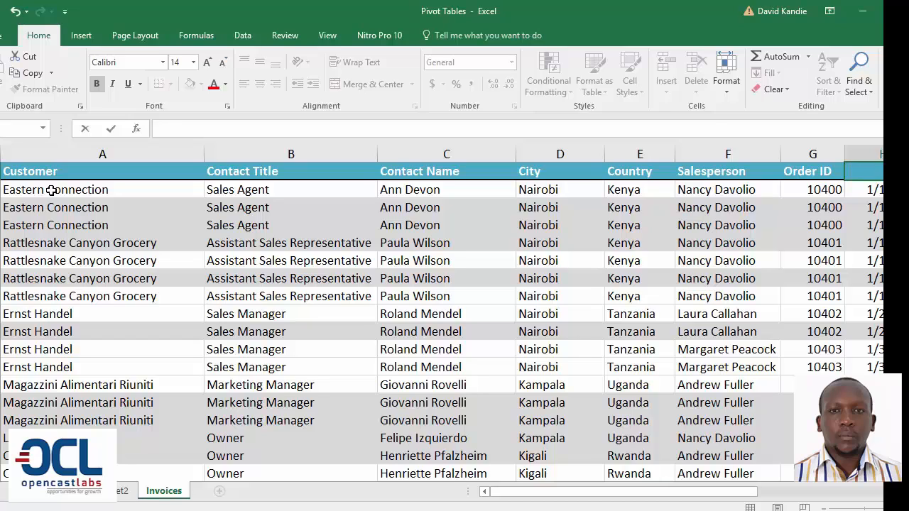
pyautogui.press('Left')
pyautogui.press('Down')
pyautogui.press('Up')
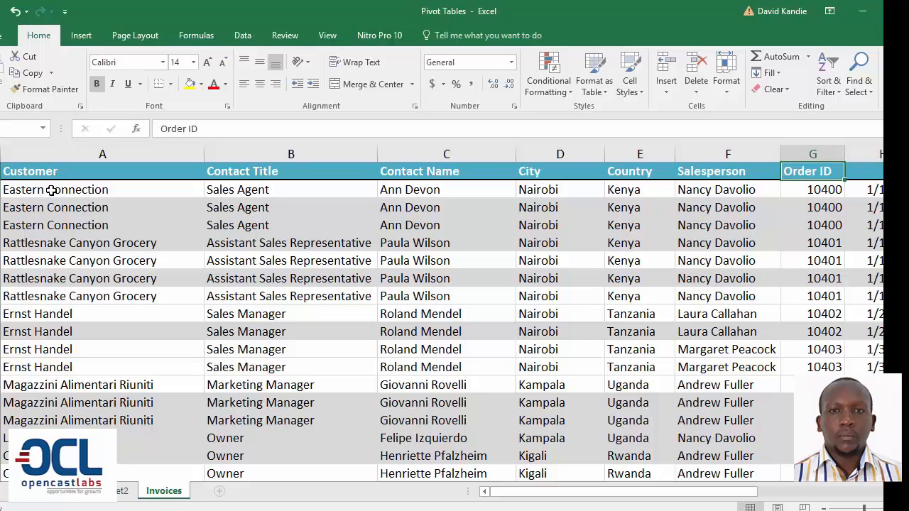
pyautogui.press('Home')
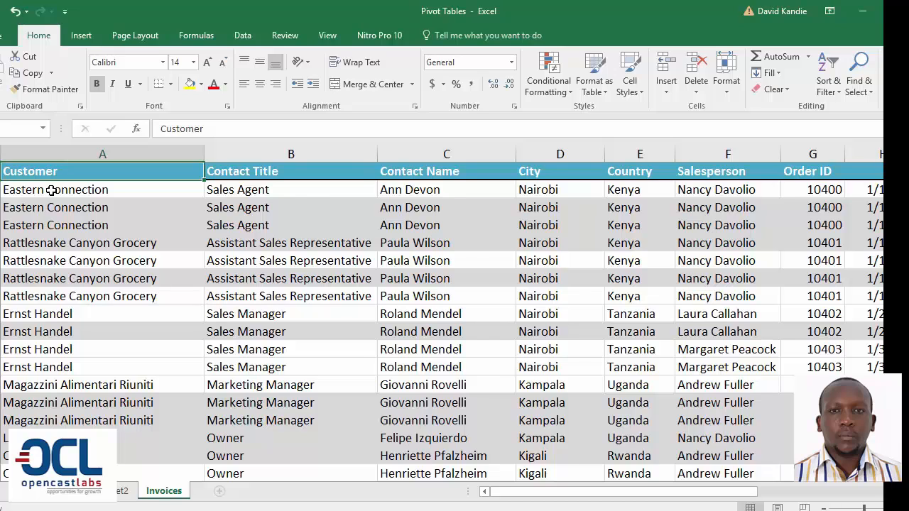
pyautogui.hotkey('ctrl', 'Down')
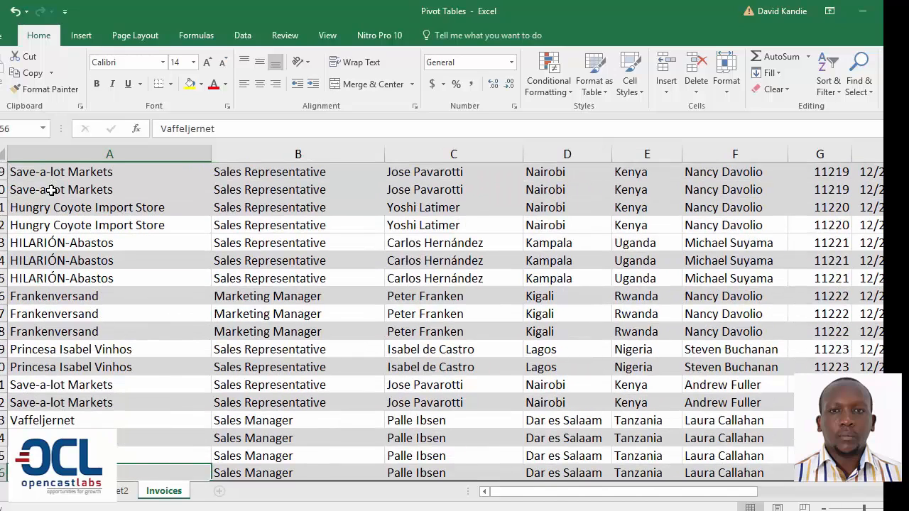
pyautogui.hotkey('ctrl', 'Up')
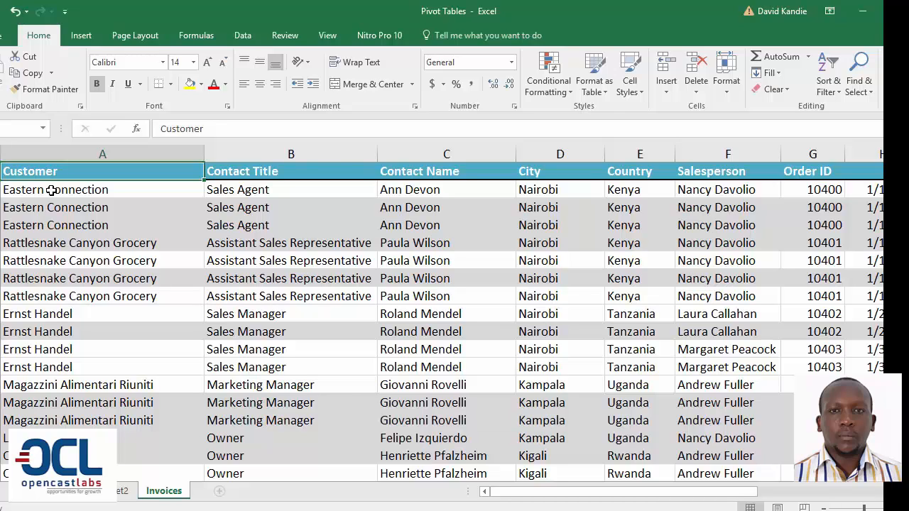
# Enter Date as the missing column header in cell H1, between Order ID and Shipper.
pyautogui.press('Right')
pyautogui.press('Right')
pyautogui.press('Right')
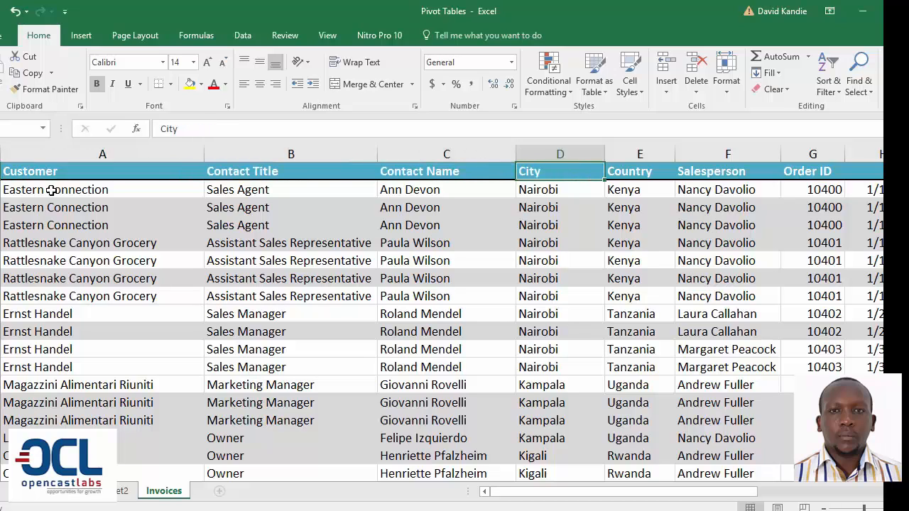
pyautogui.press('Right')
pyautogui.press('Right')
pyautogui.press('Right')
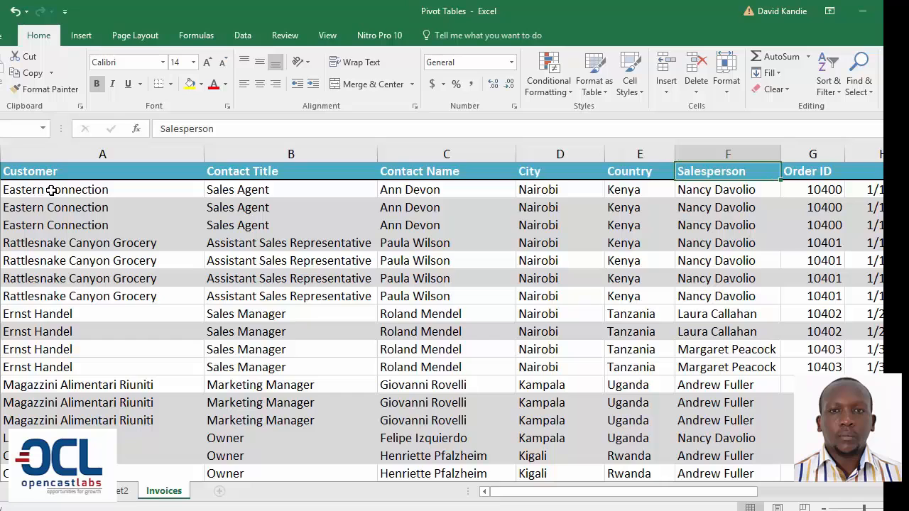
pyautogui.press('Right')
pyautogui.press('Right')
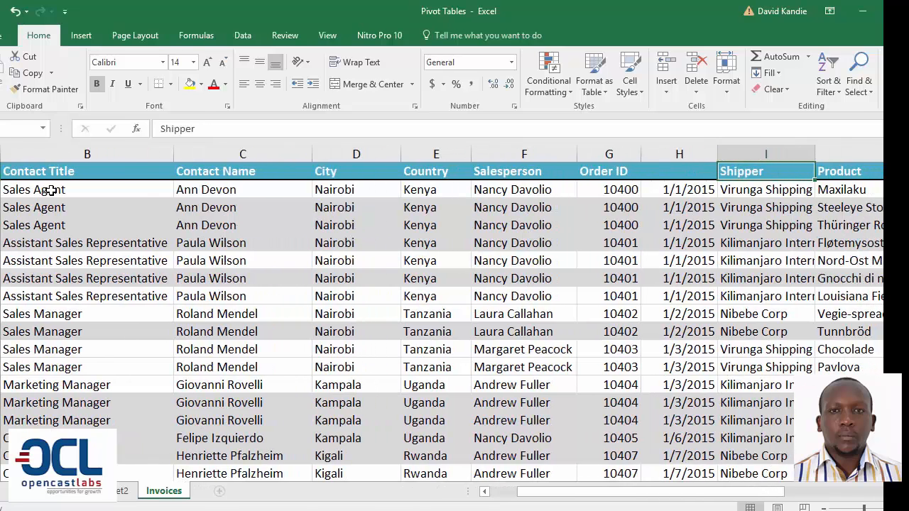
pyautogui.press('Left')
pyautogui.write('Date')
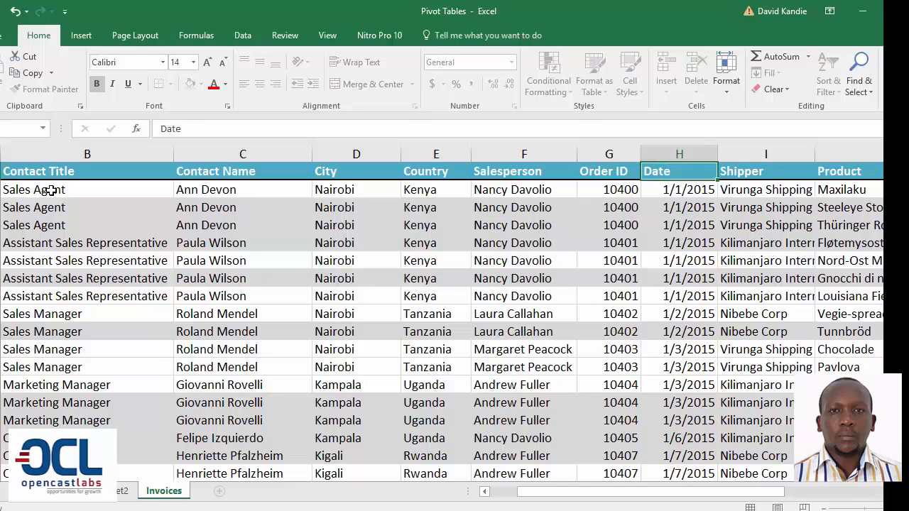
# Review the remaining invoice column headers from Shipper through Freight.
pyautogui.press('Right')
pyautogui.press('Right')
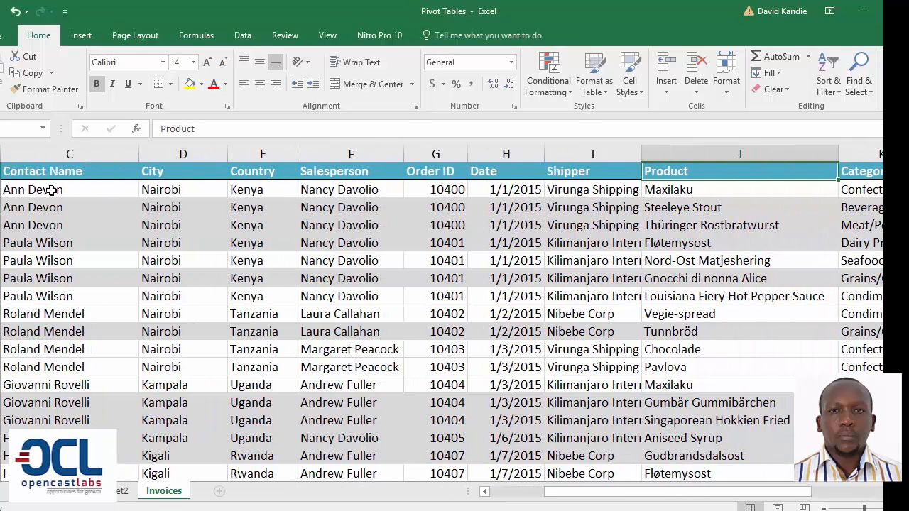
pyautogui.press('Right')
pyautogui.press('Right')
pyautogui.press('Right')
pyautogui.press('Right')
pyautogui.press('Right')
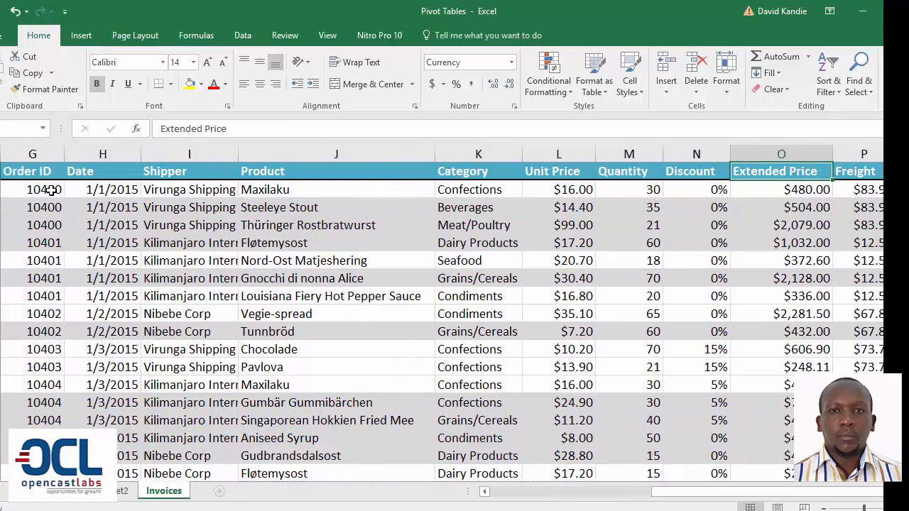
pyautogui.press('Right')
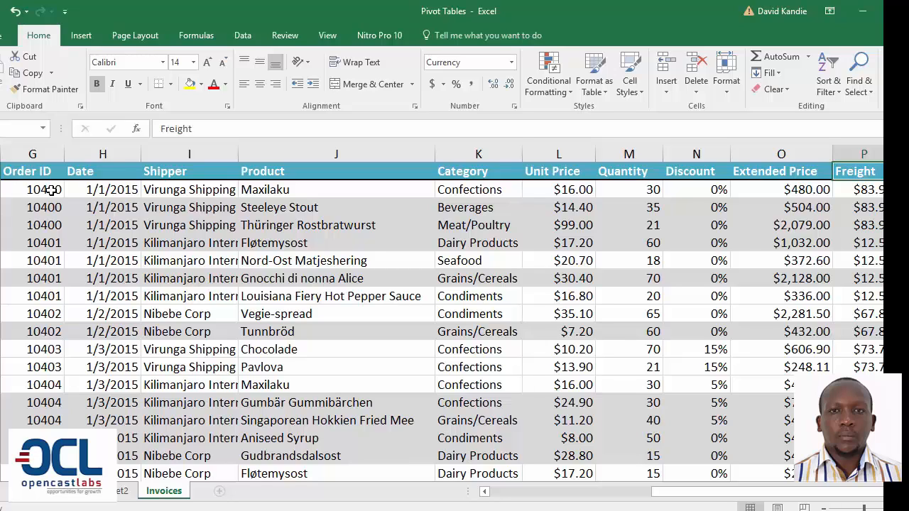
pyautogui.click(79, 35)
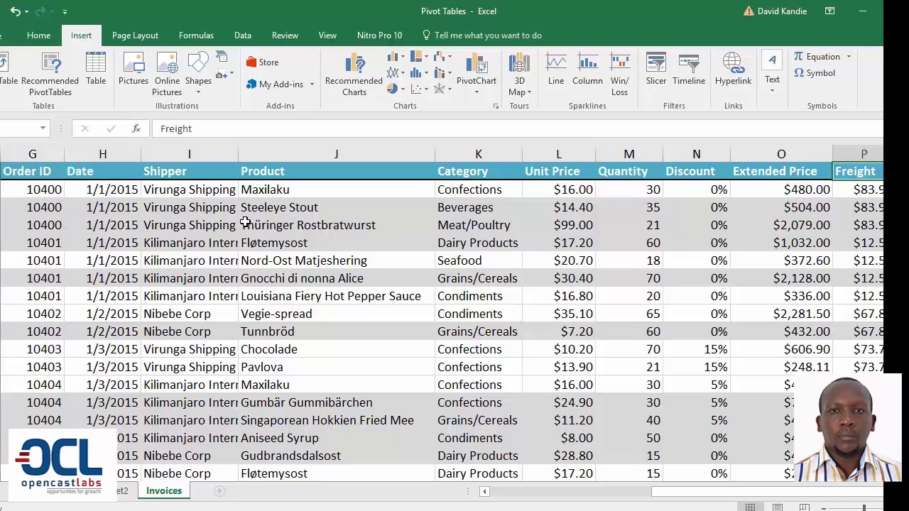
# Select the entire invoice dataset from the Customer header to the last record and name the range Invoices_data.
pyautogui.click(227, 208)
pyautogui.press('Home')
pyautogui.hotkey('ctrl', 'Down')
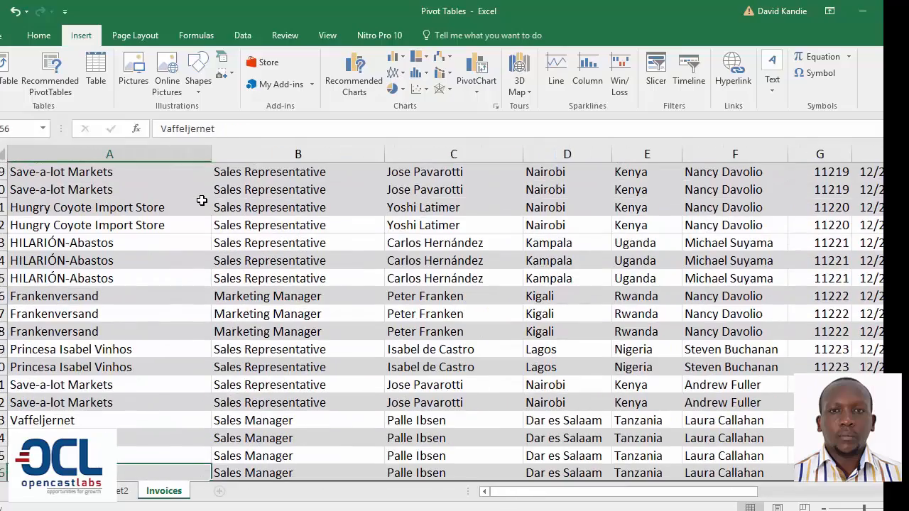
pyautogui.hotkey('ctrl', 'Up')
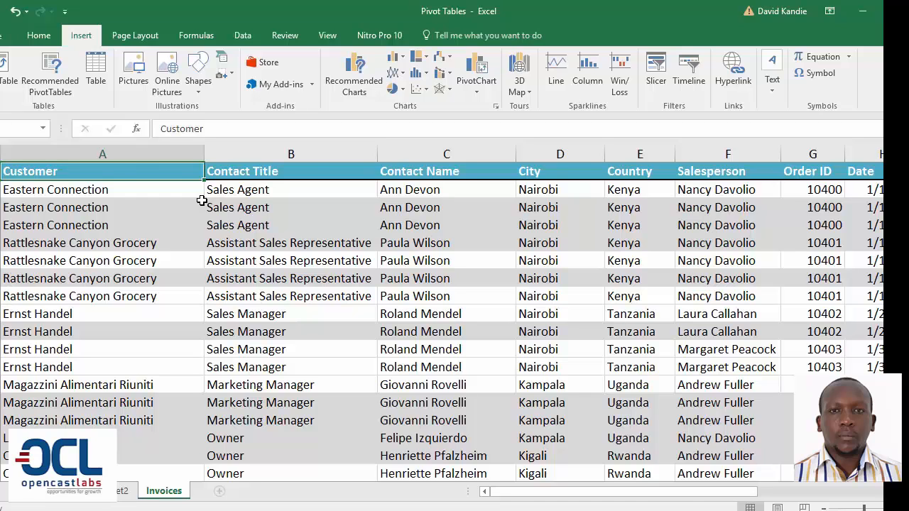
pyautogui.hotkey('ctrl', 'shift', 'End')
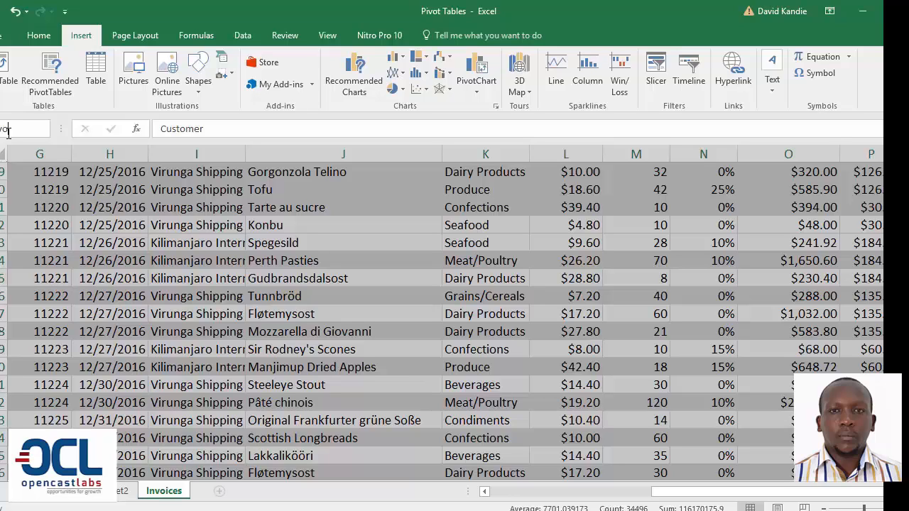
pyautogui.write('Invoices_da')
pyautogui.write('ta')
pyautogui.press('Return')
pyautogui.click(226, 226)
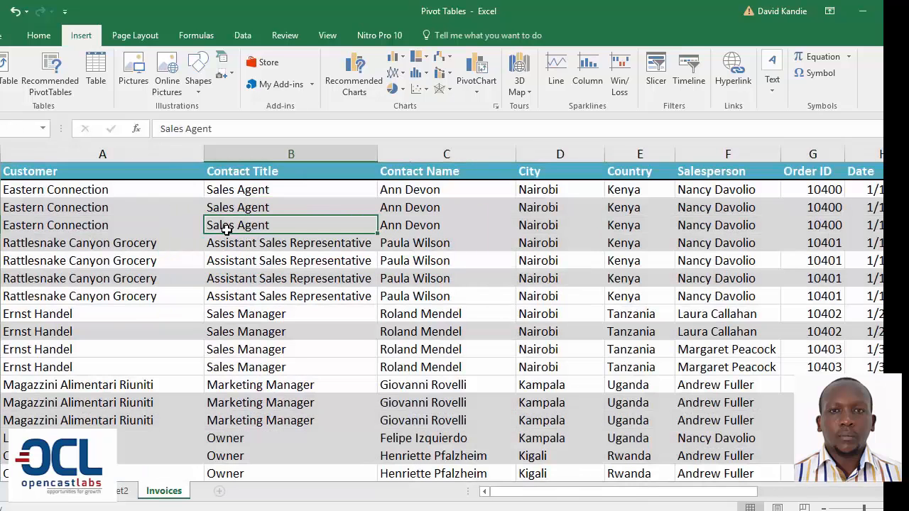
# Check which cells the workbook name Invoices_data refers to.
pyautogui.press('XF86AudioRaiseVolume')
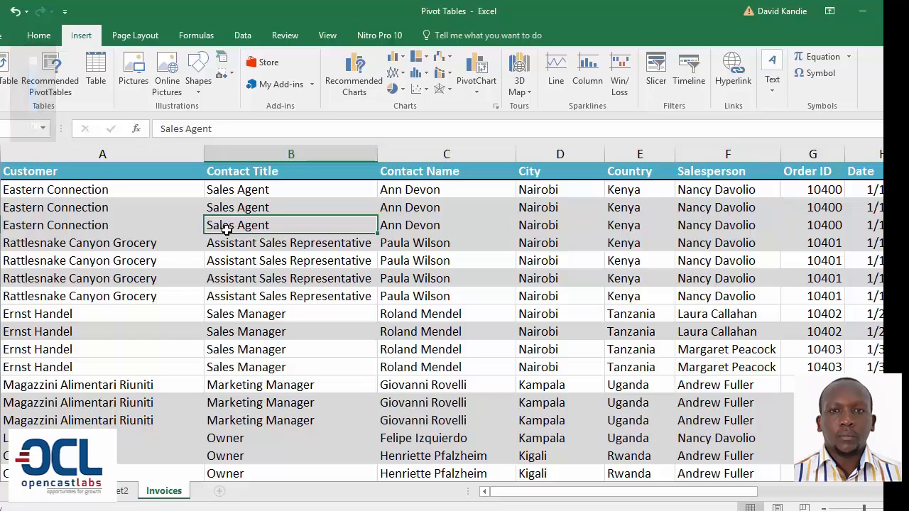
pyautogui.hotkey('ctrl', 'F3')
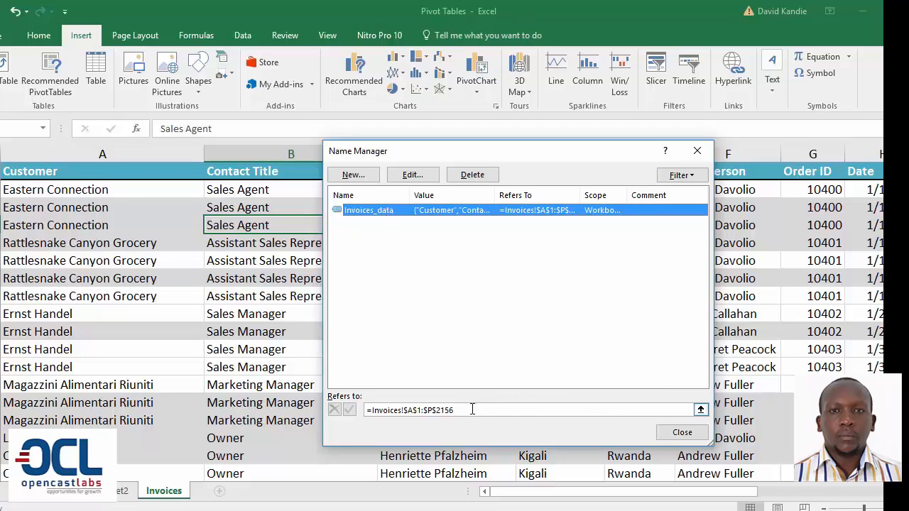
pyautogui.click(666, 438)
# Add a new blank worksheet after the Invoices sheet.
pyautogui.click(247, 314)
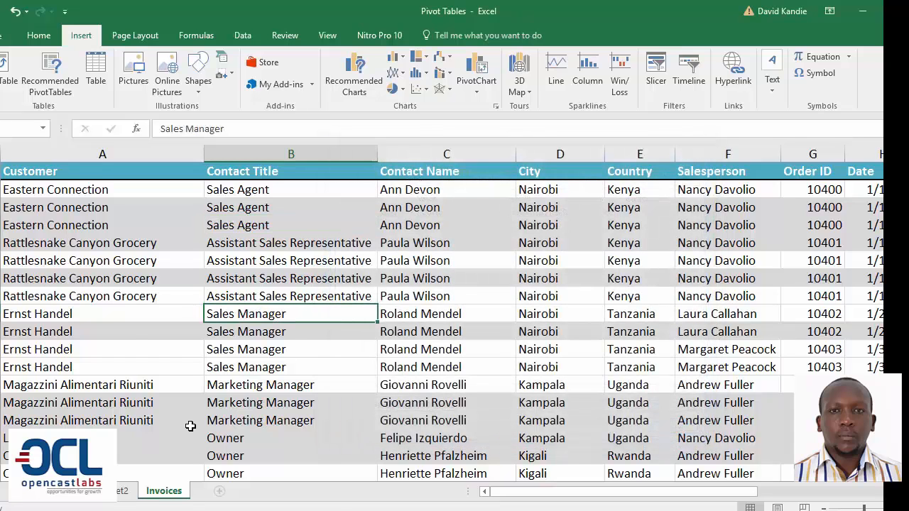
pyautogui.click(119, 492)
pyautogui.click(164, 492)
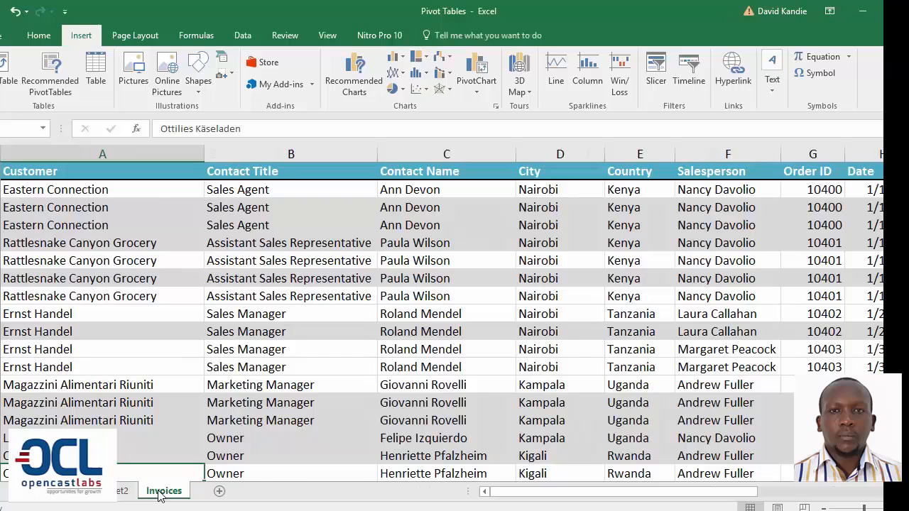
pyautogui.click(219, 492)
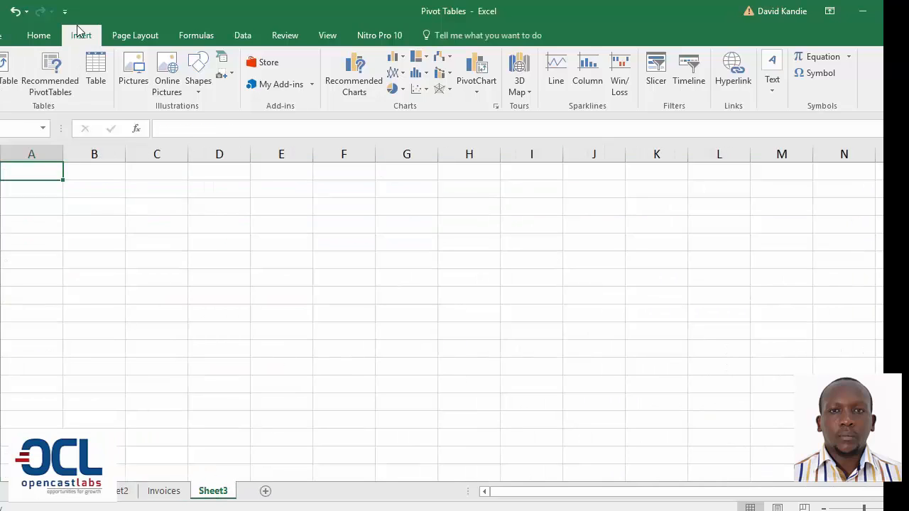
# Create a PivotTable from Invoices_data in cell A1 of the new worksheet, adding the data to the Data Model.
pyautogui.click(12, 68)
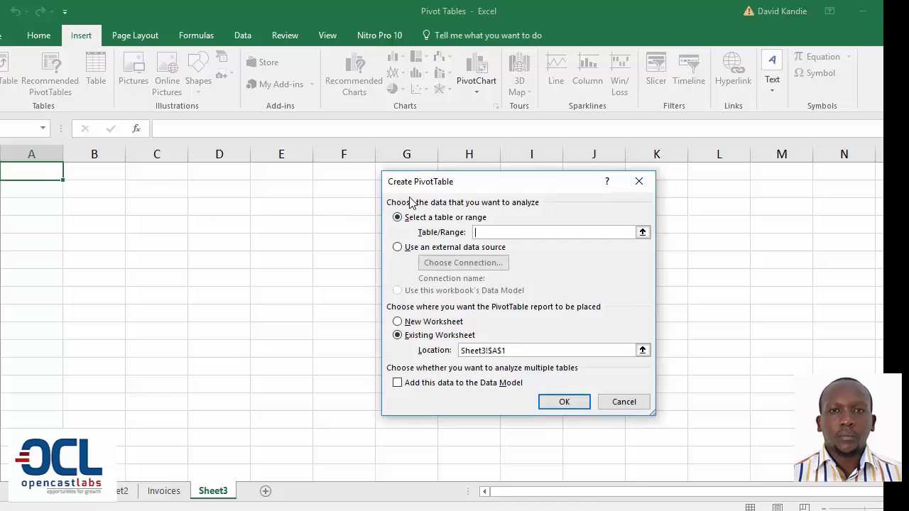
pyautogui.moveTo(409, 191); pyautogui.dragTo(299, 192)
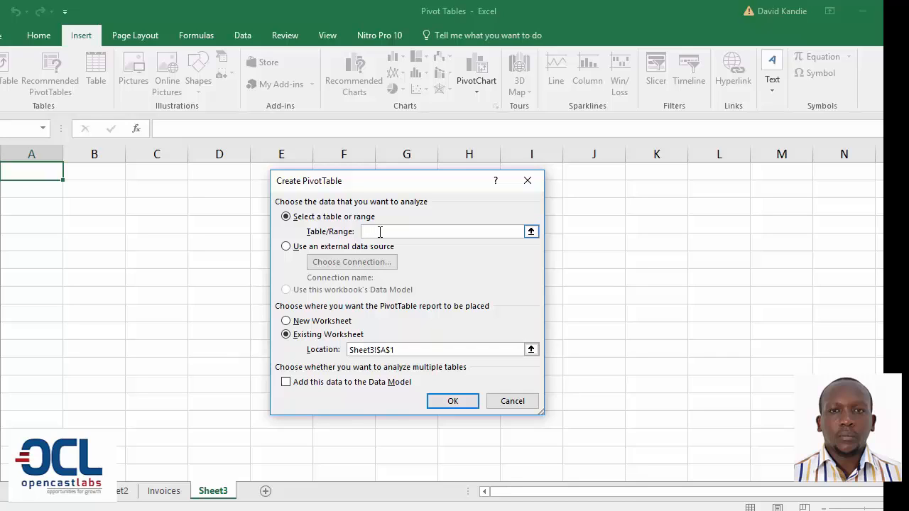
pyautogui.press('F3')
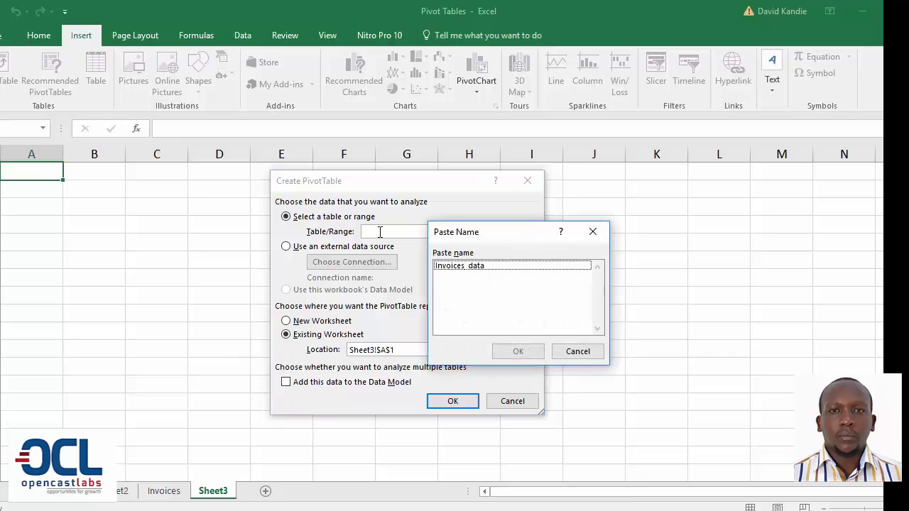
pyautogui.click(462, 265)
pyautogui.click(519, 351)
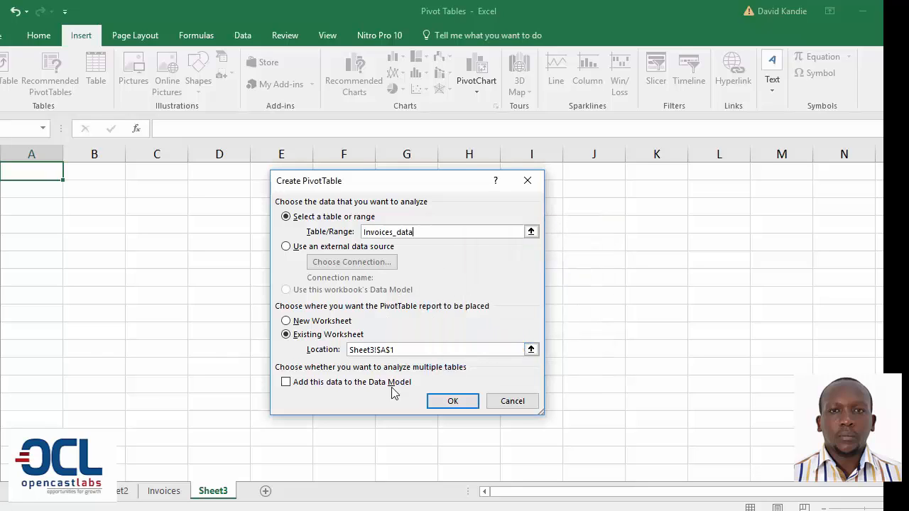
pyautogui.click(285, 385)
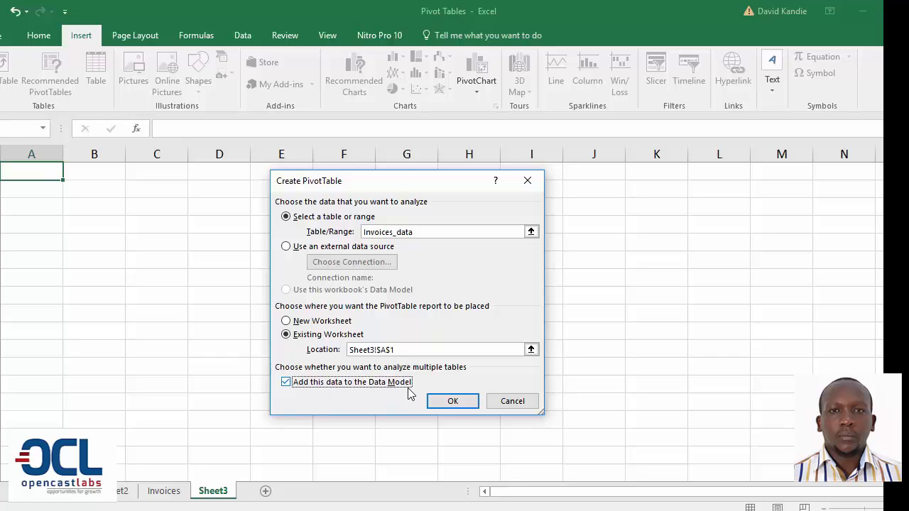
pyautogui.click(448, 403)
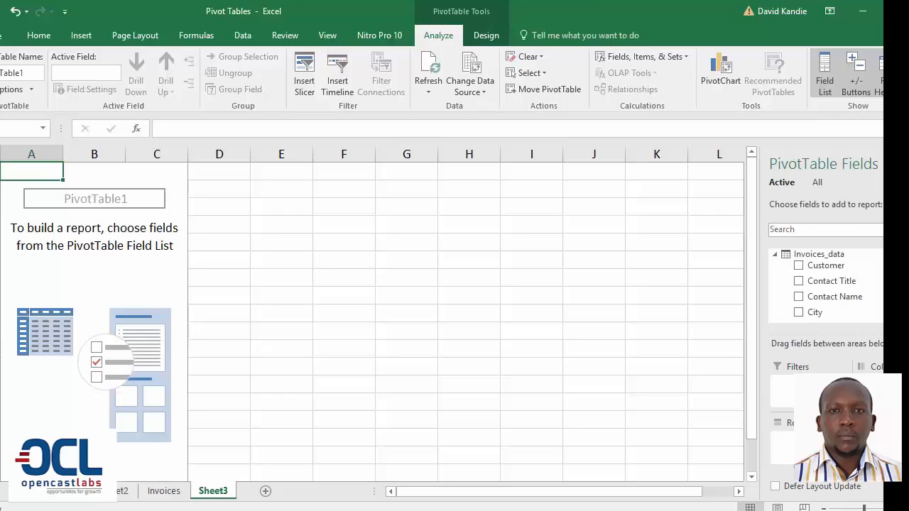
# Inspect the Invoices_data fields available to the PivotTable and compare them with the Invoices sheet's column headers.
pyautogui.click(141, 241)
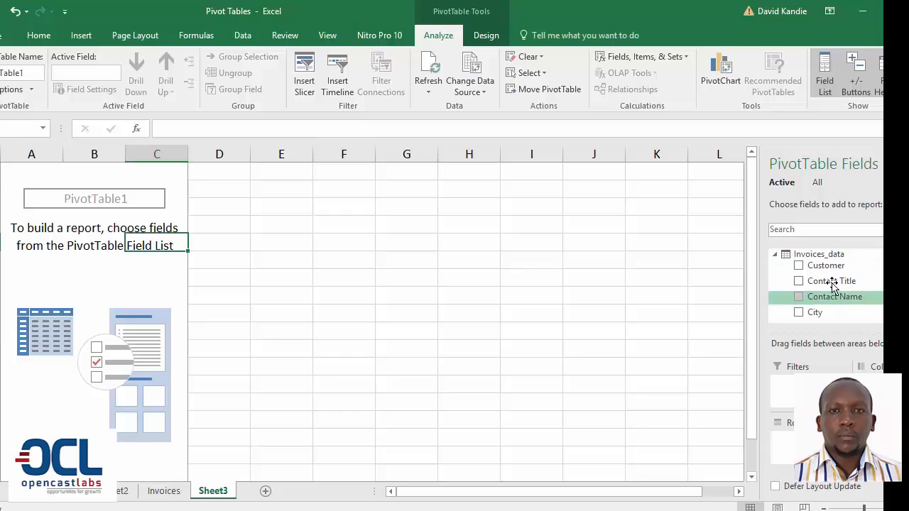
pyautogui.click(776, 255)
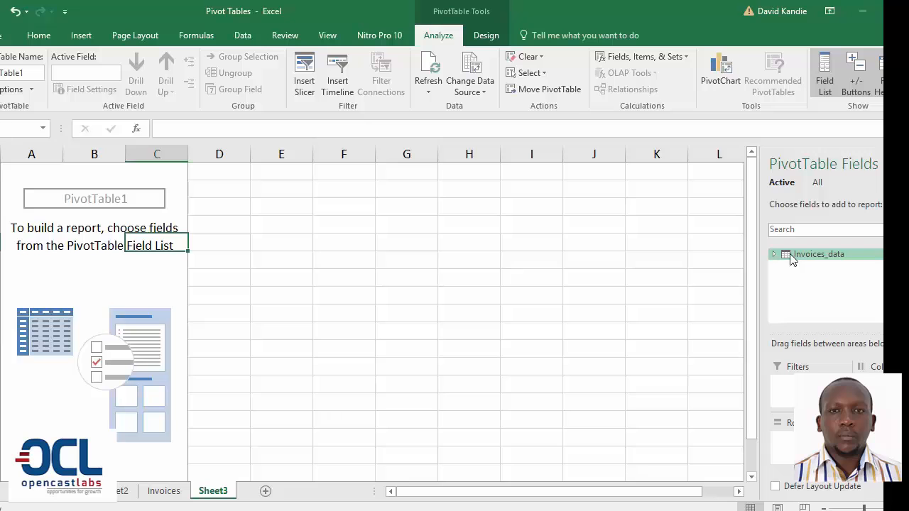
pyautogui.click(774, 255)
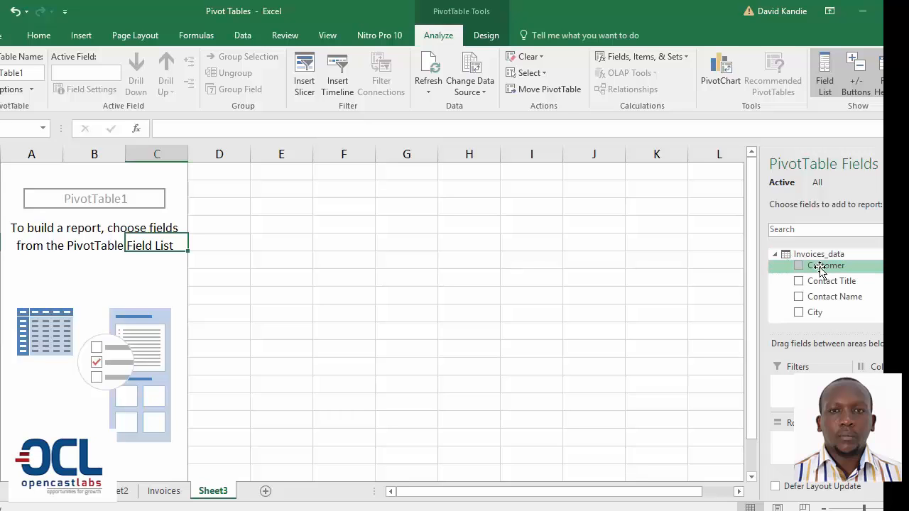
pyautogui.click(165, 491)
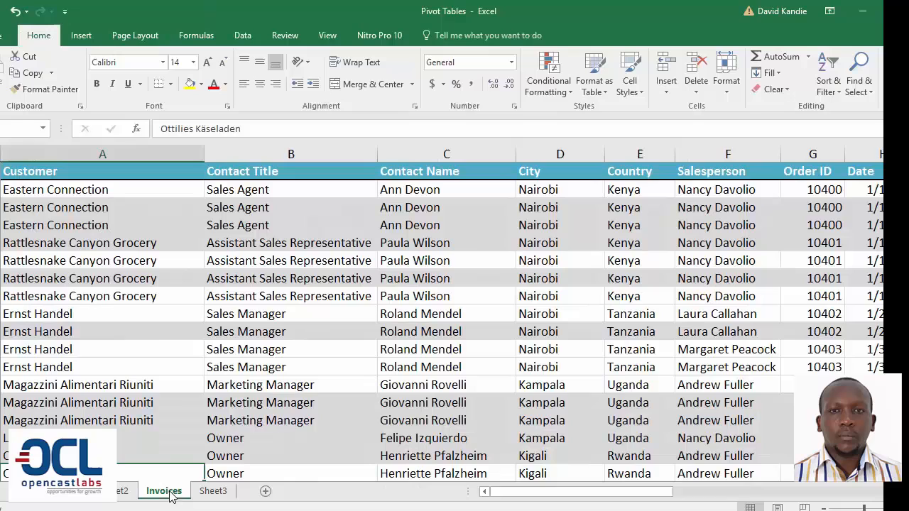
pyautogui.click(213, 491)
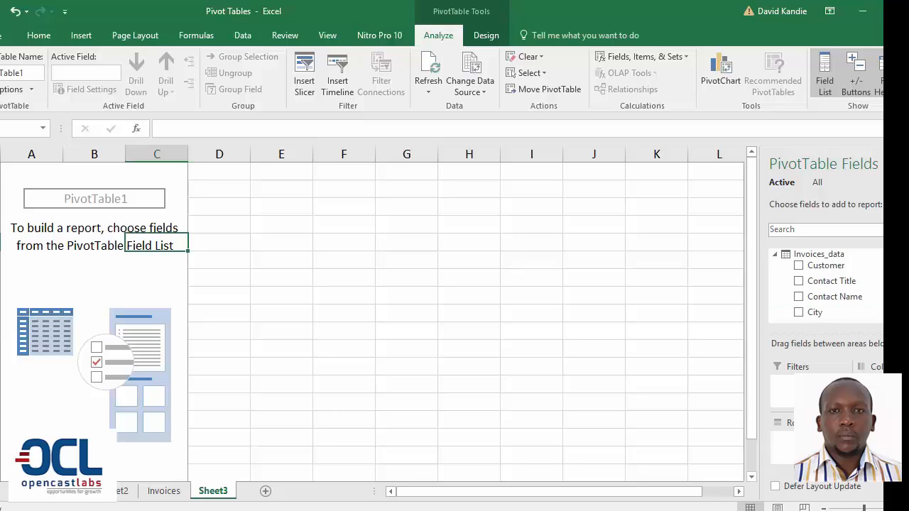
# Add the Quantity field to the PivotTable as summed values.
pyautogui.scroll(-5, 828, 285)
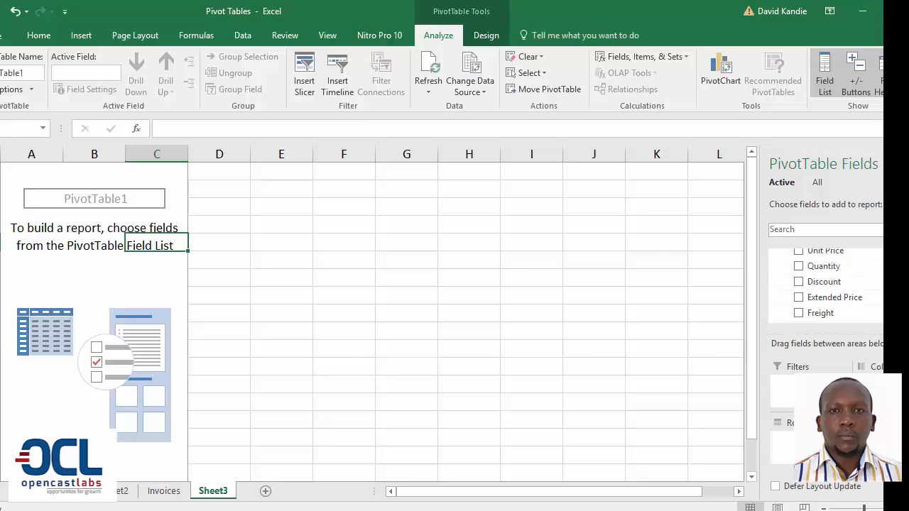
pyautogui.moveTo(824, 266); pyautogui.dragTo(881, 449)
pyautogui.scroll(2, 826, 285)
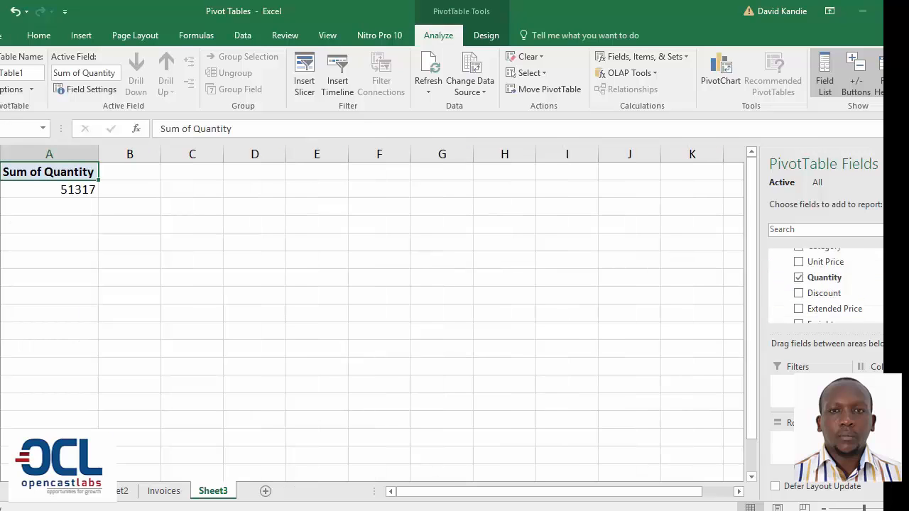
# Add the Date field to the PivotTable rows and expand the 2015 and 2016 groups down to quarters.
pyautogui.scroll(2, 826, 287)
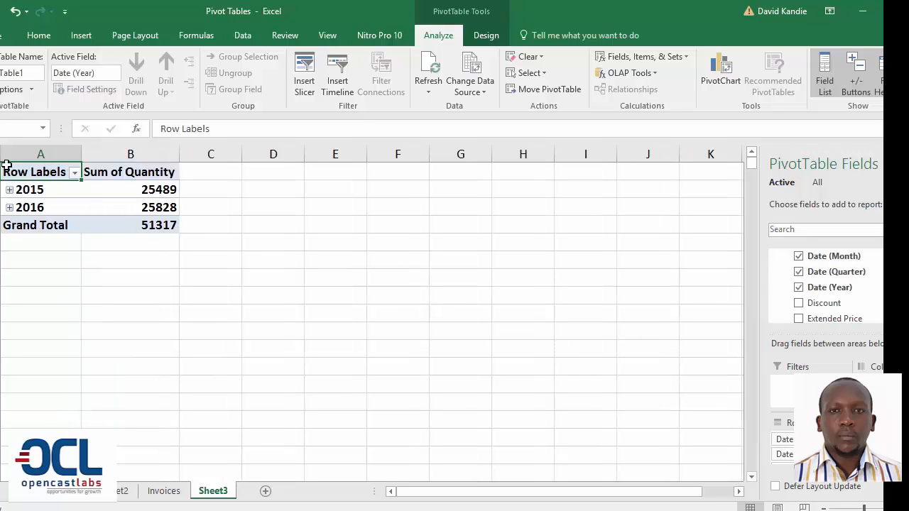
pyautogui.click(36, 189)
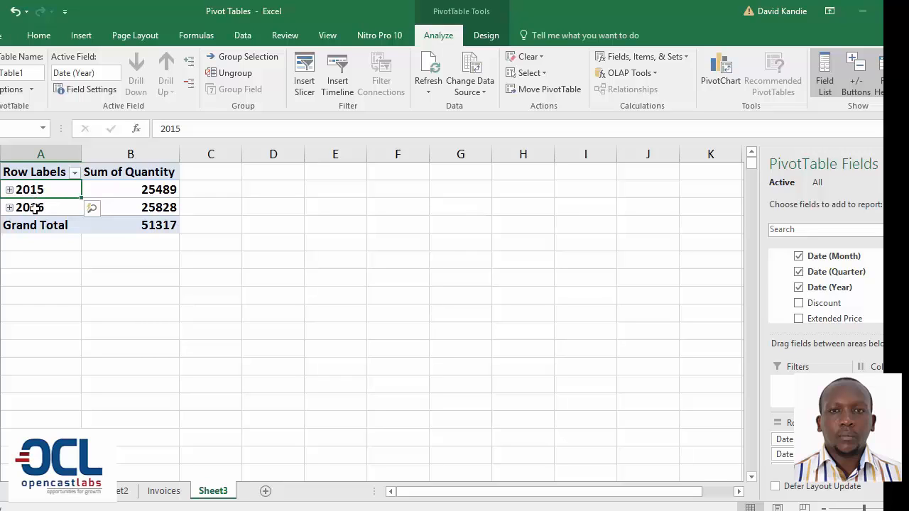
pyautogui.click(34, 207)
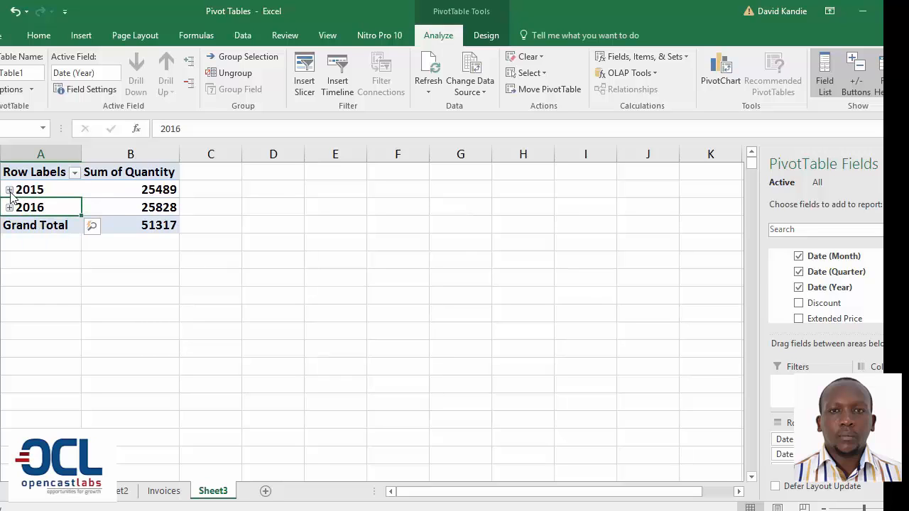
pyautogui.click(10, 191)
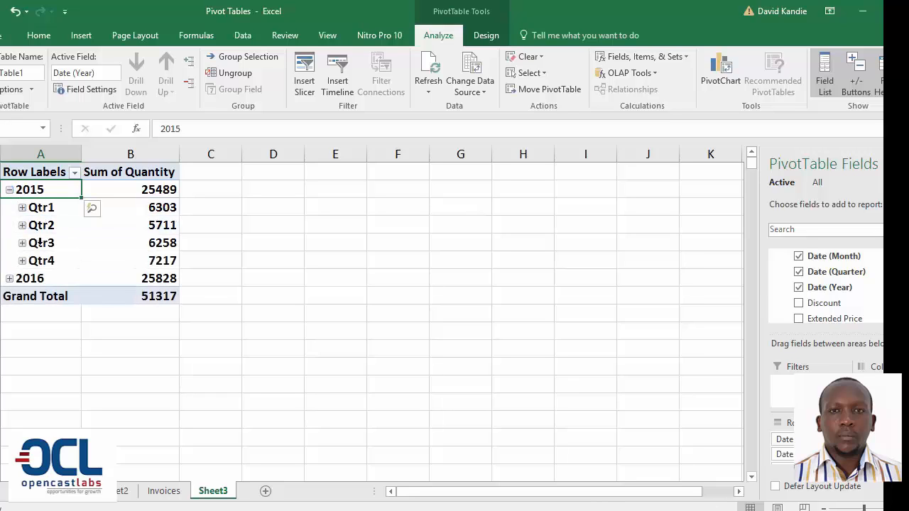
pyautogui.click(10, 279)
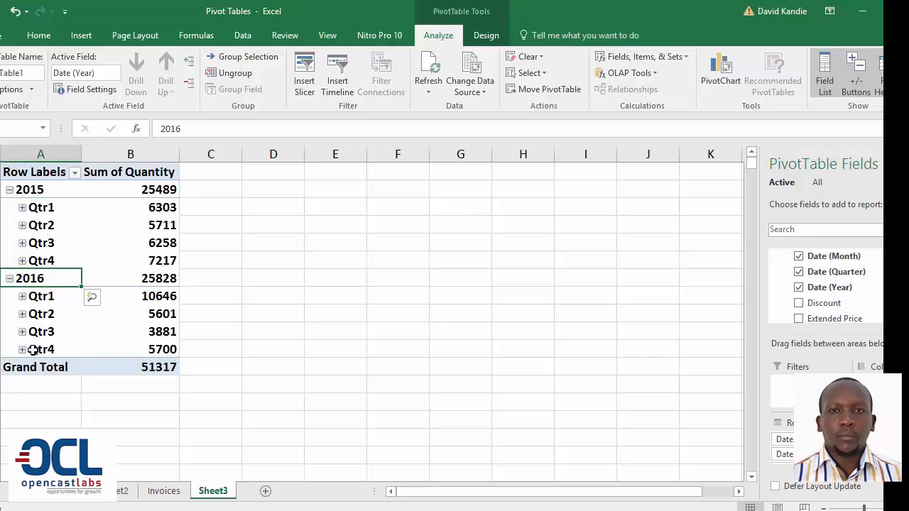
# Ungroup the PivotTable's date row labels into individual dates and check the list from first to last row.
pyautogui.click(40, 242)
pyautogui.rightClick(42, 243)
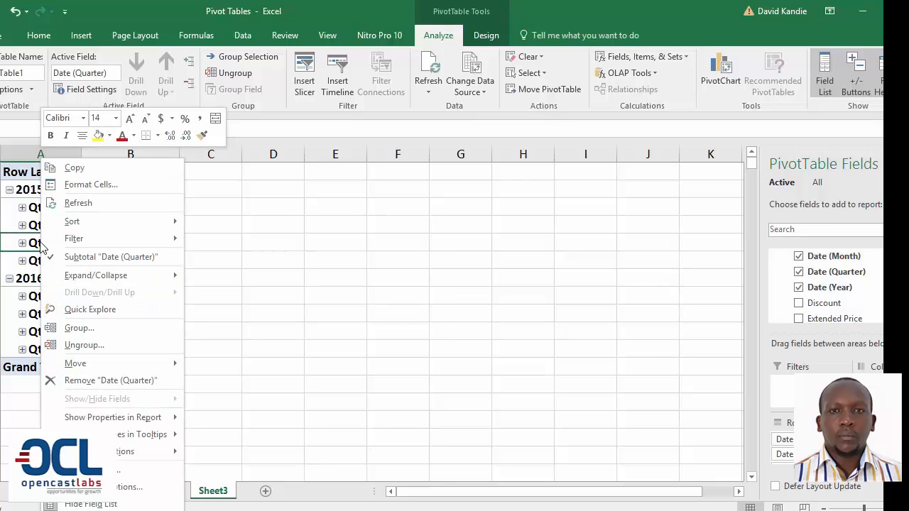
pyautogui.click(93, 345)
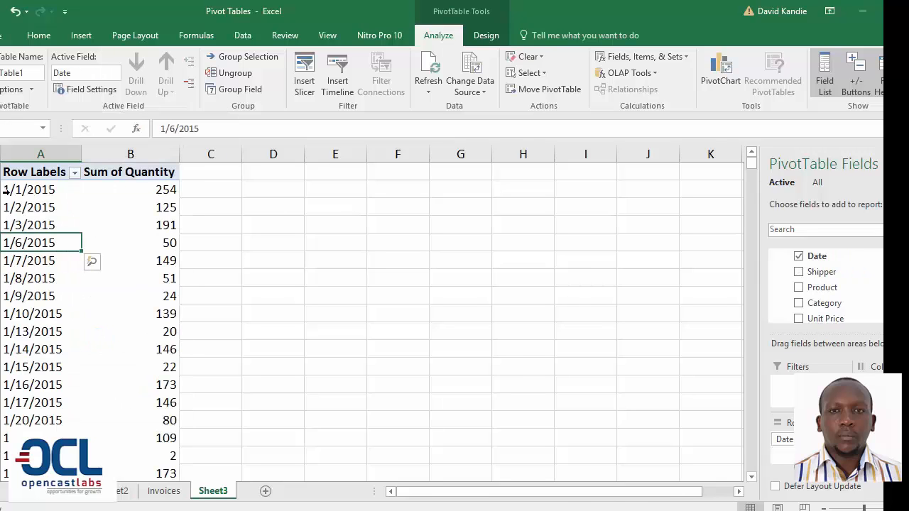
pyautogui.click(14, 189)
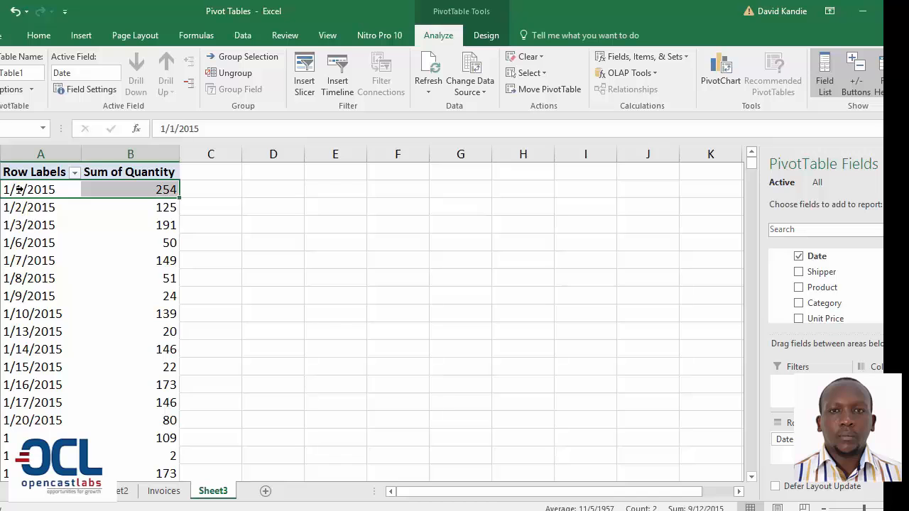
pyautogui.press('Down')
pyautogui.hotkey('ctrl', 'Down')
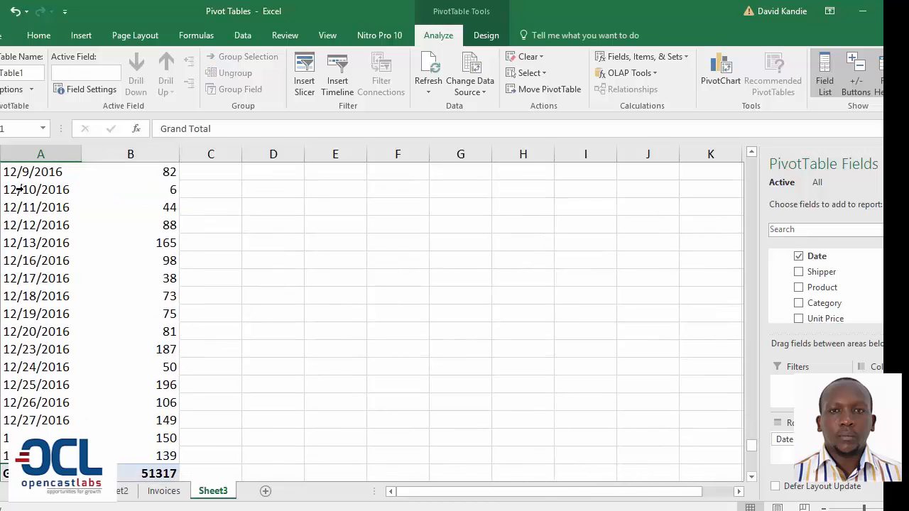
pyautogui.hotkey('ctrl', 'Up')
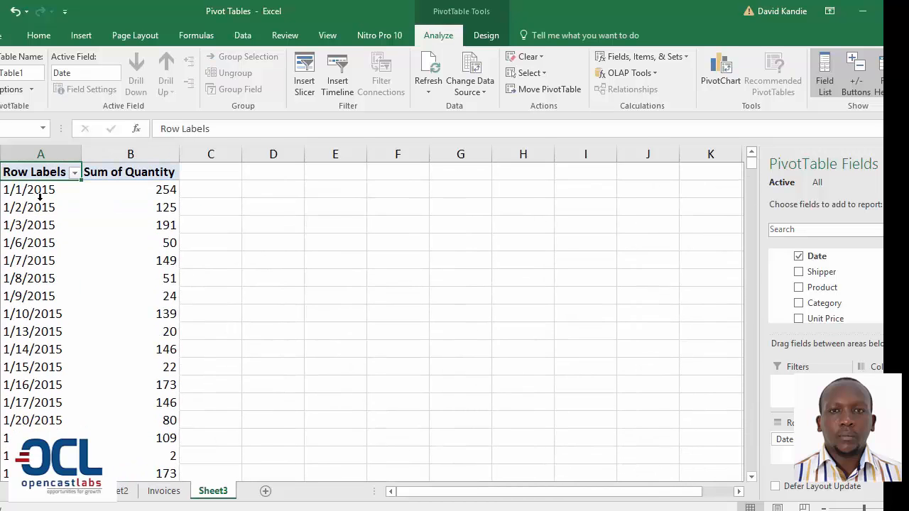
# Group the PivotTable's date row labels by Months and Years.
pyautogui.click(41, 206)
pyautogui.rightClick(41, 206)
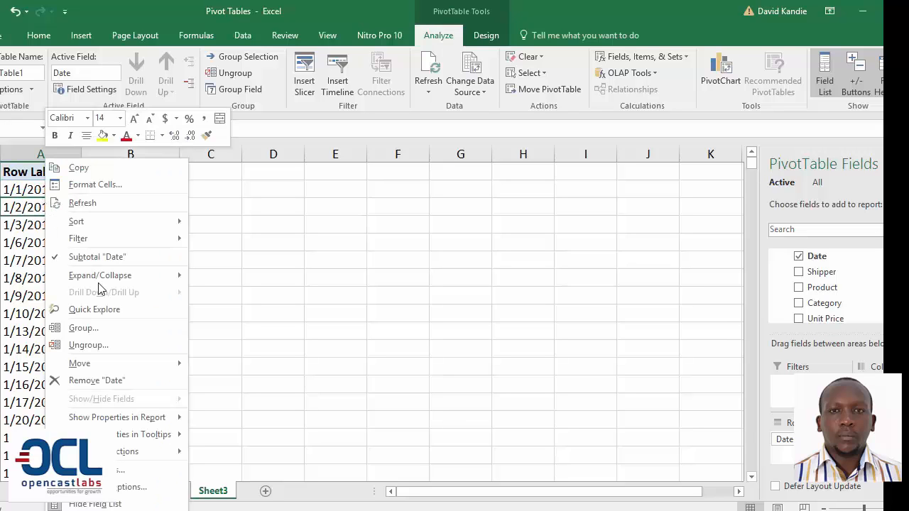
pyautogui.click(113, 328)
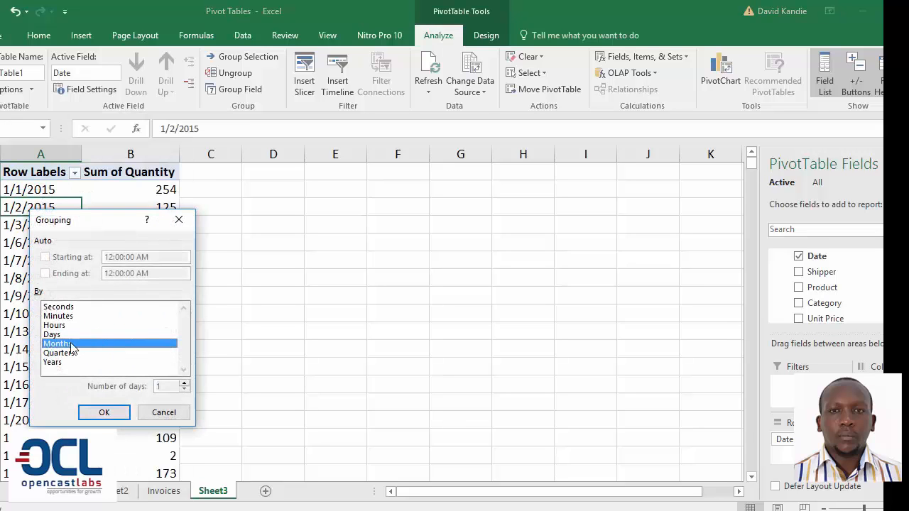
pyautogui.click(62, 363)
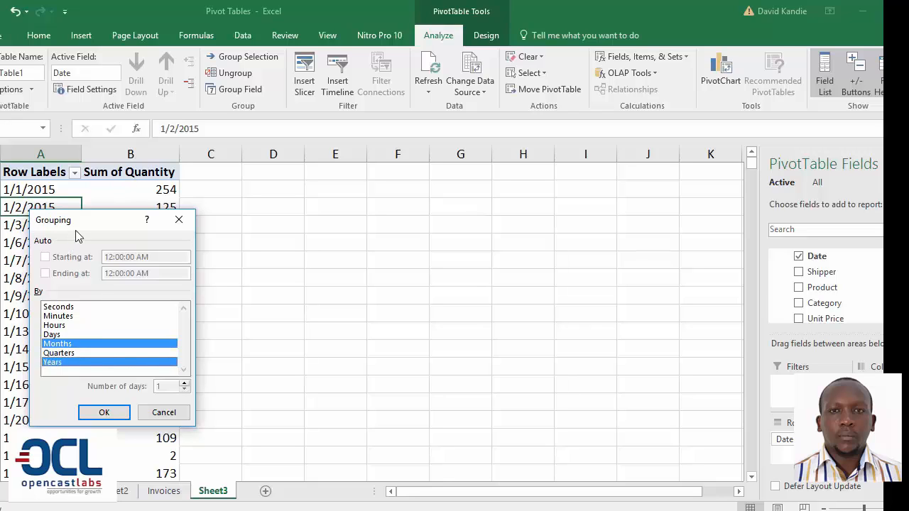
pyautogui.moveTo(87, 220); pyautogui.dragTo(281, 221)
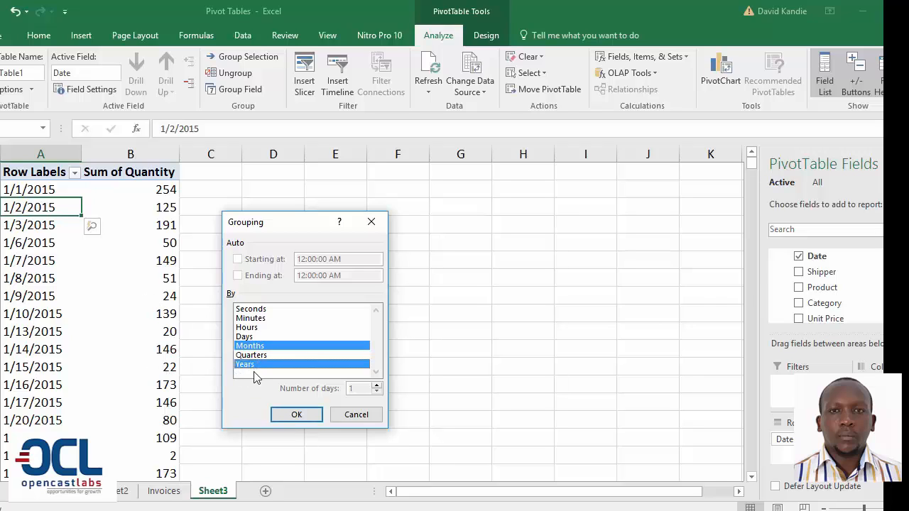
pyautogui.click(302, 416)
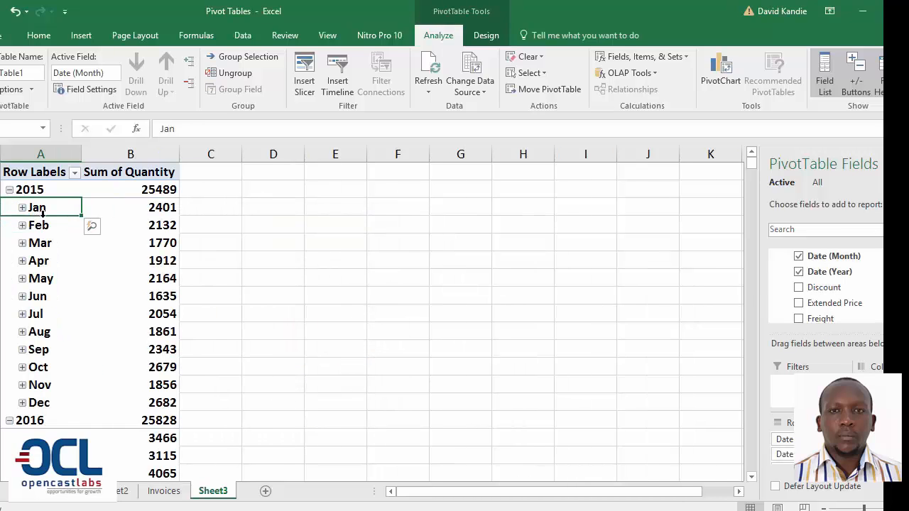
# Examine the monthly quantity sums for both years, down to the Grand Total row.
pyautogui.press('Down')
pyautogui.press('Down')
pyautogui.press('Down')
pyautogui.press('Down')
pyautogui.press('Down')
pyautogui.press('Down')
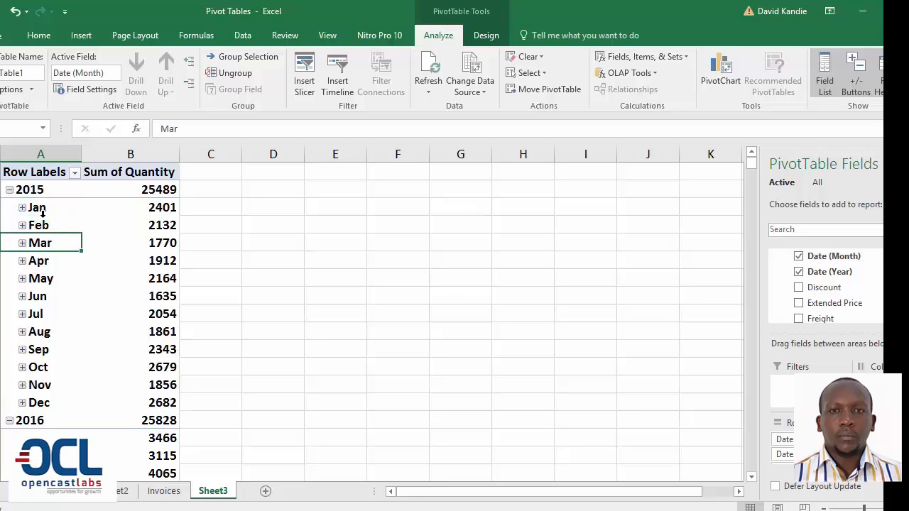
pyautogui.press('Down')
pyautogui.press('Down')
pyautogui.press('Down')
pyautogui.press('Down')
pyautogui.press('Down')
pyautogui.press('Down')
pyautogui.press('Down')
pyautogui.press('Down')
pyautogui.press('Down')
pyautogui.press('Down')
pyautogui.press('Down')
pyautogui.press('Down')
pyautogui.press('Down')
pyautogui.press('Down')
pyautogui.press('Down')
pyautogui.press('Down')
pyautogui.press('Down')
pyautogui.press('Down')
pyautogui.press('Down')
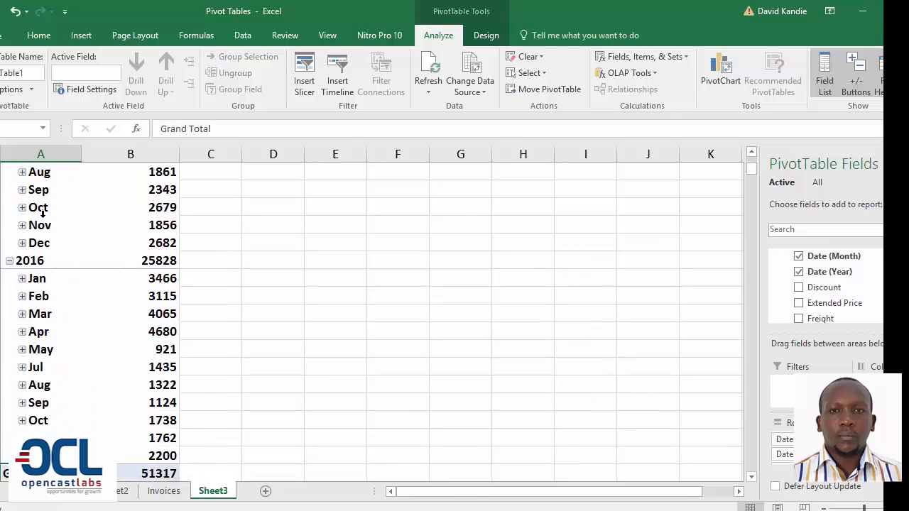
pyautogui.press('Up')
pyautogui.press('Up')
pyautogui.press('Right')
pyautogui.press('Down')
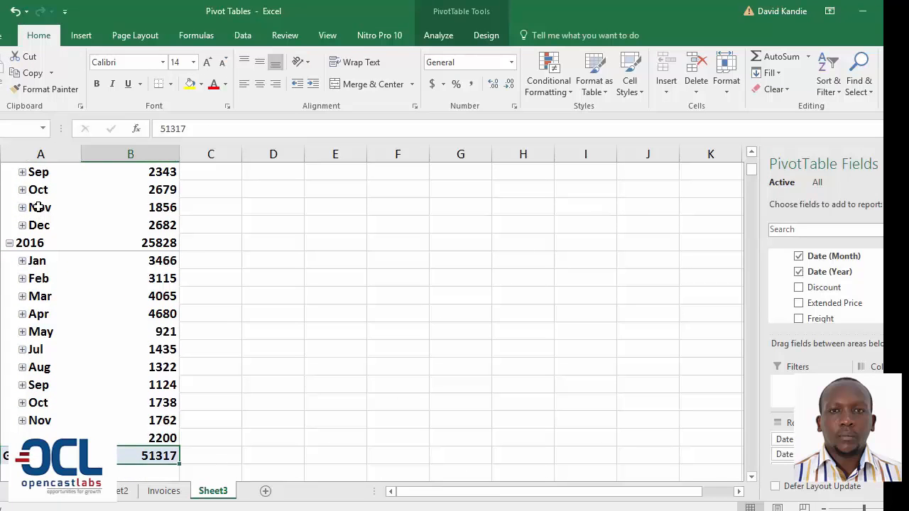